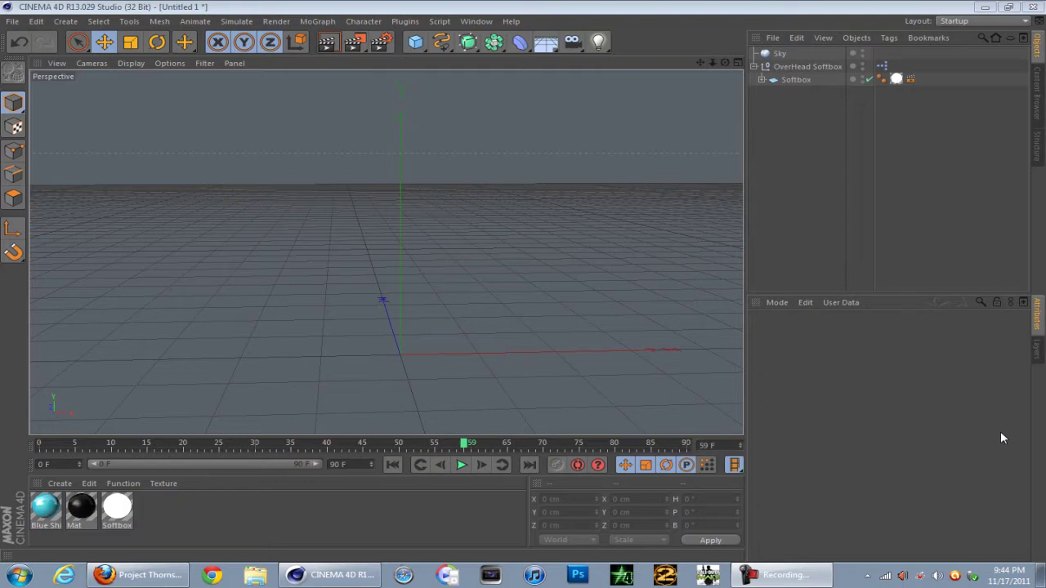
# - Bring the Firefox window with the 'Project Thorns' reference video in front of Cinema 4D
pyautogui.click(152, 582)
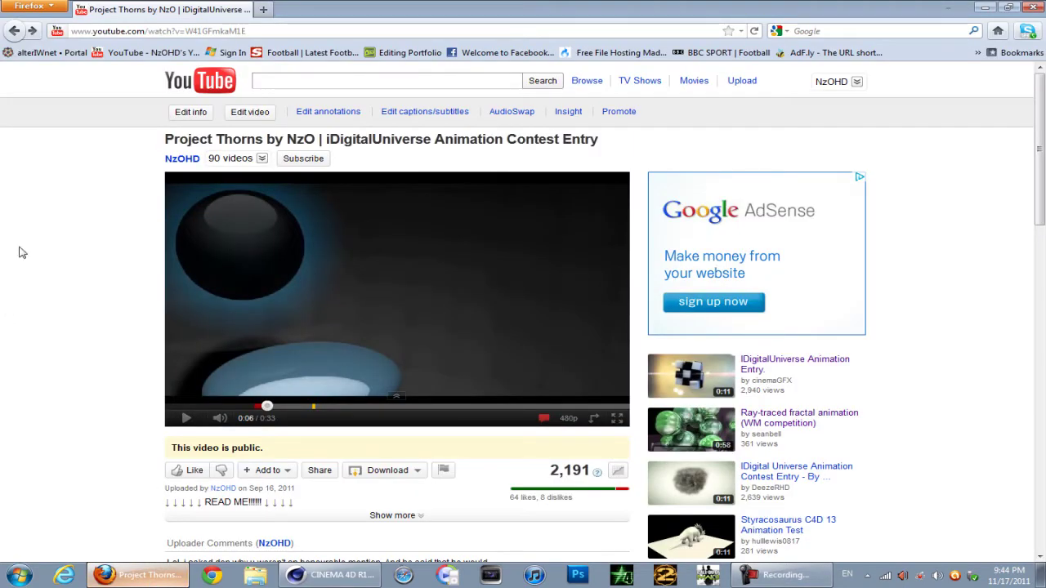
# - Play, pause and scrub the reference clip around 0:07–0:10 to study the sliced sphere
pyautogui.click(213, 302)
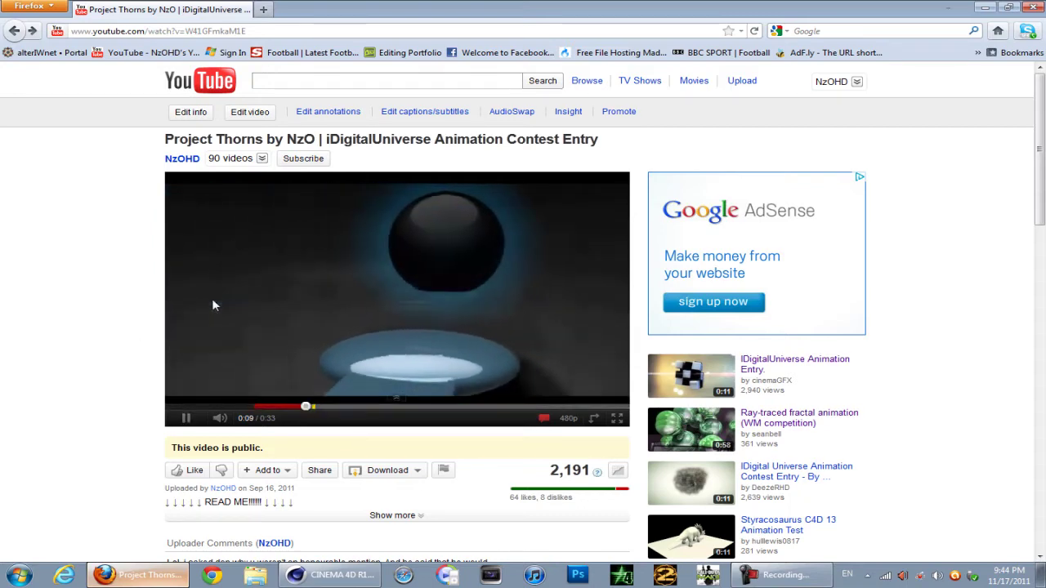
pyautogui.click(212, 304)
pyautogui.click(274, 410)
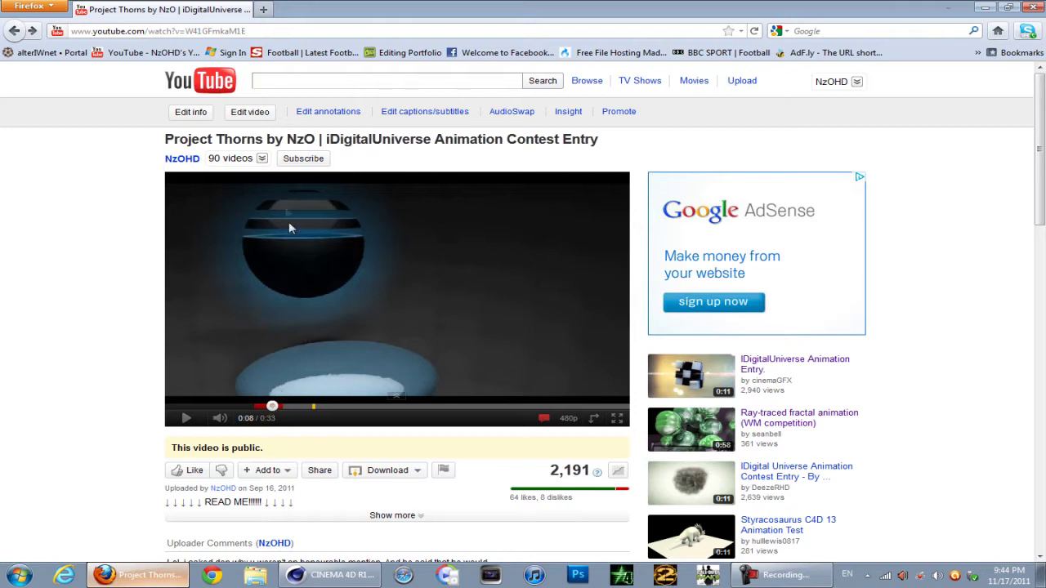
pyautogui.click(329, 280)
pyautogui.click(345, 286)
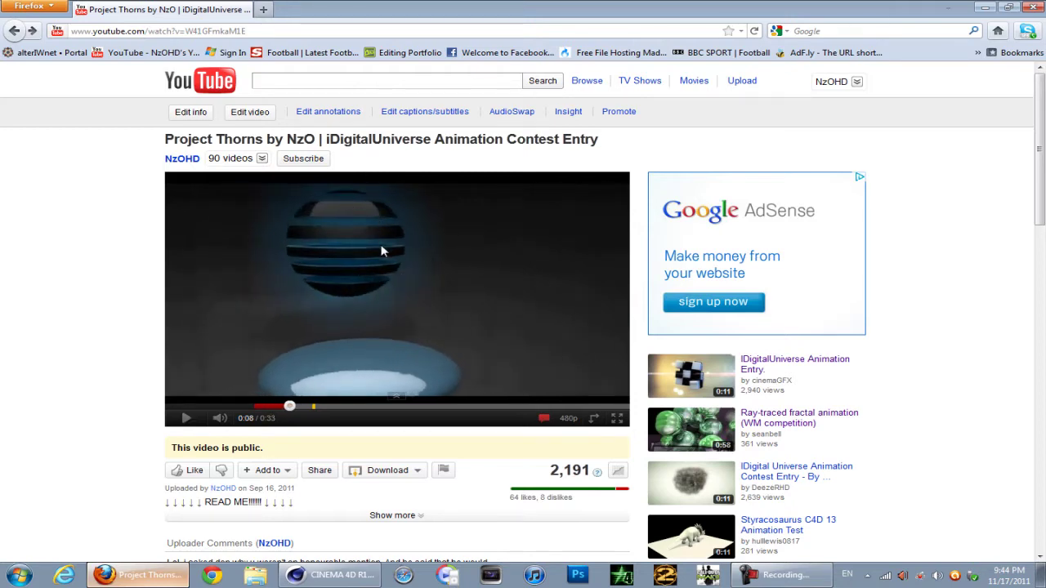
pyautogui.click(404, 245)
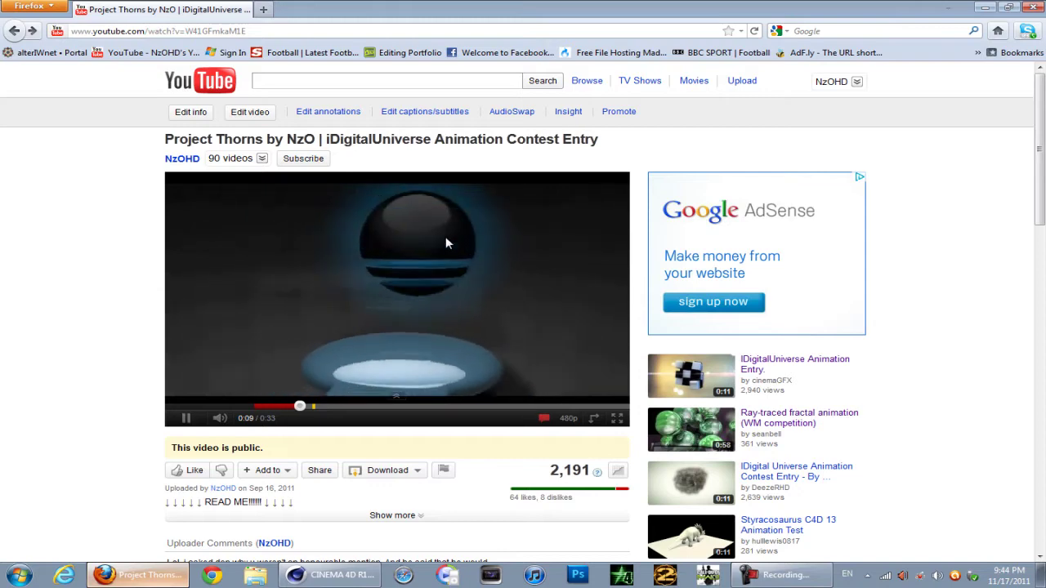
pyautogui.click(393, 289)
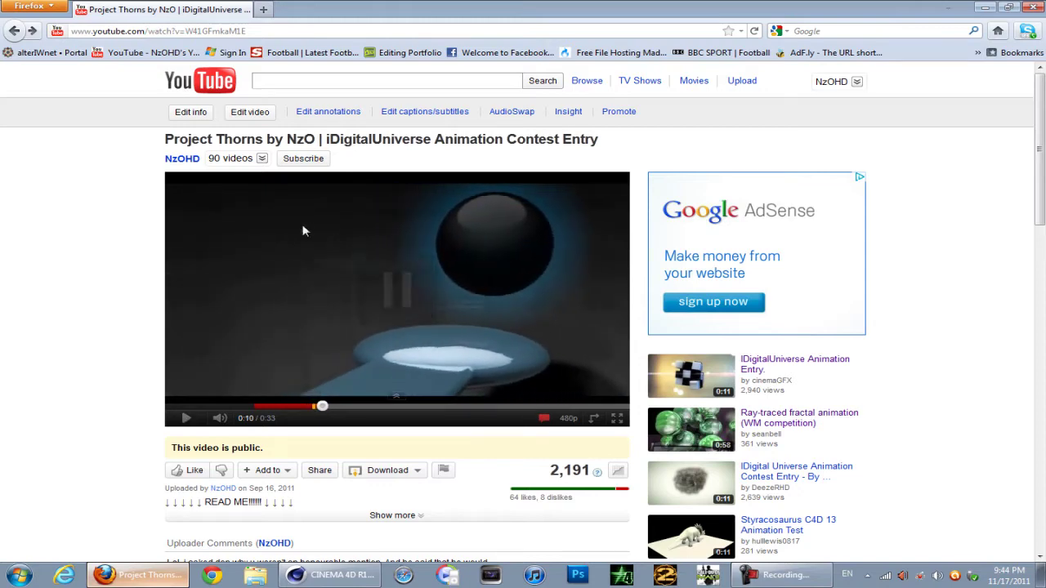
# - Add a 38-segment sphere raised to Y 177.564 cm and apply the Blue Shiny material
pyautogui.click(333, 576)
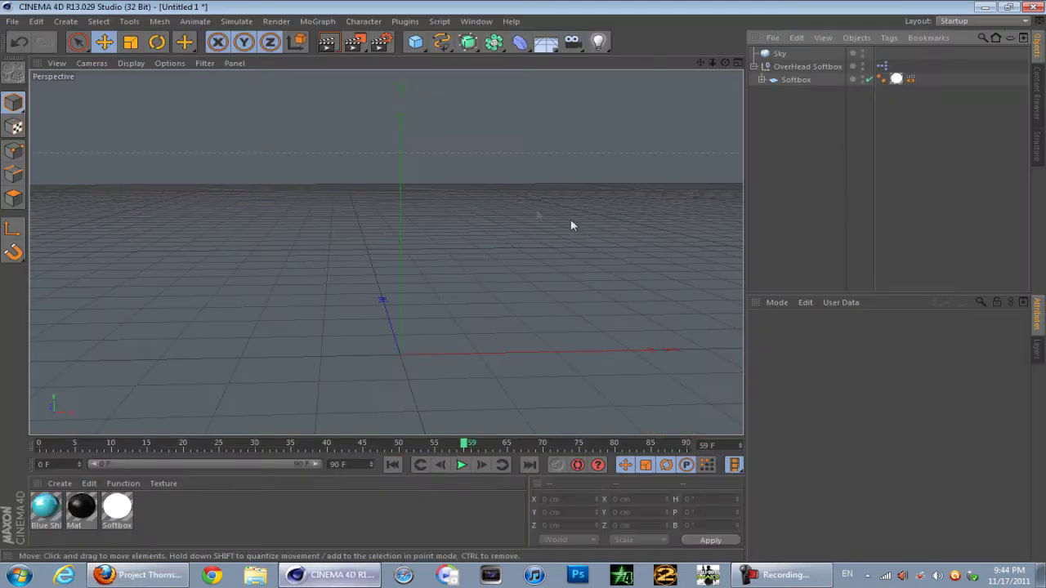
pyautogui.moveTo(727, 67); pyautogui.dragTo(384, 253)
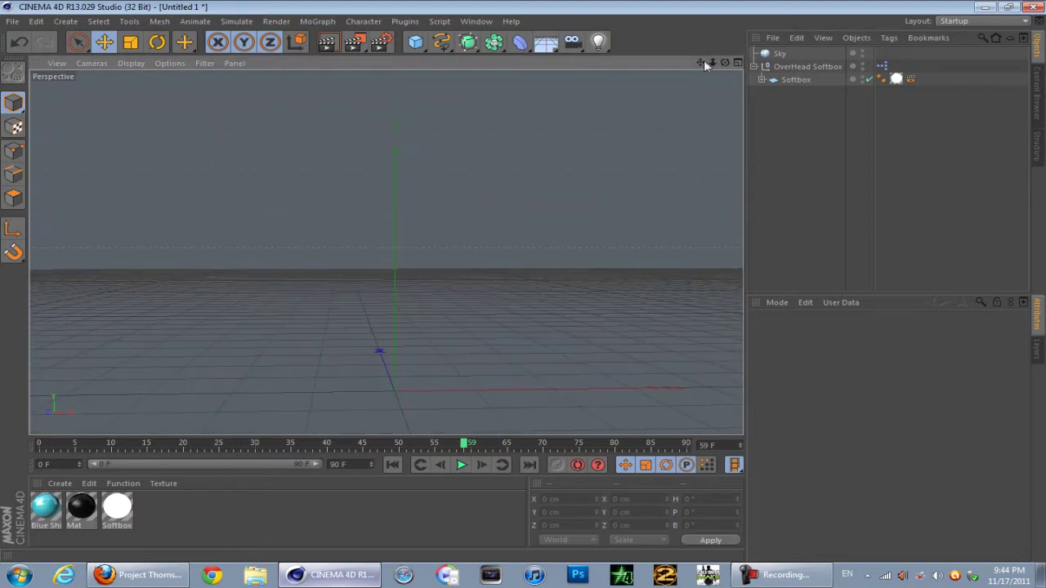
pyautogui.click(419, 45)
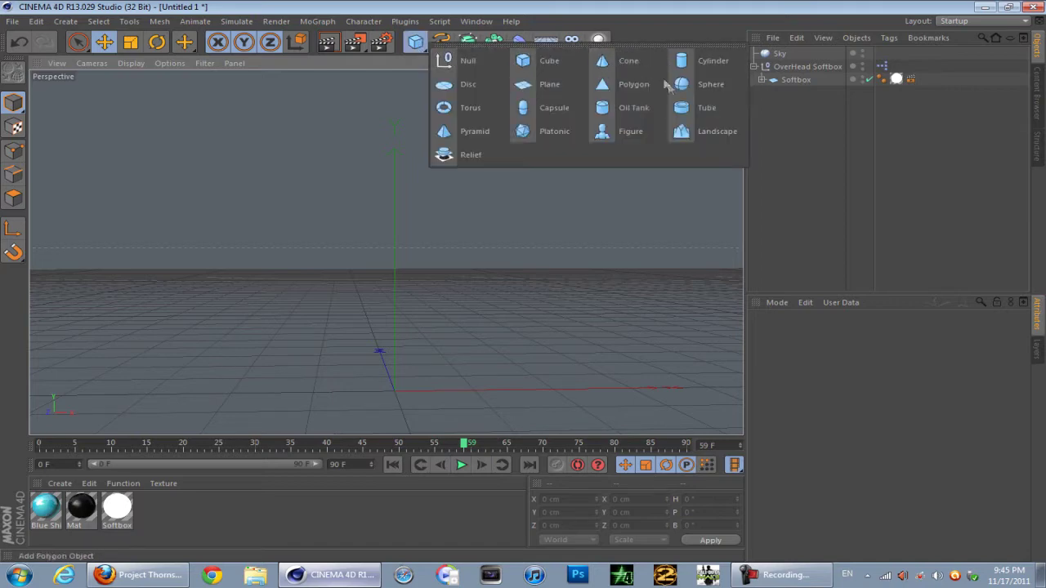
pyautogui.click(711, 84)
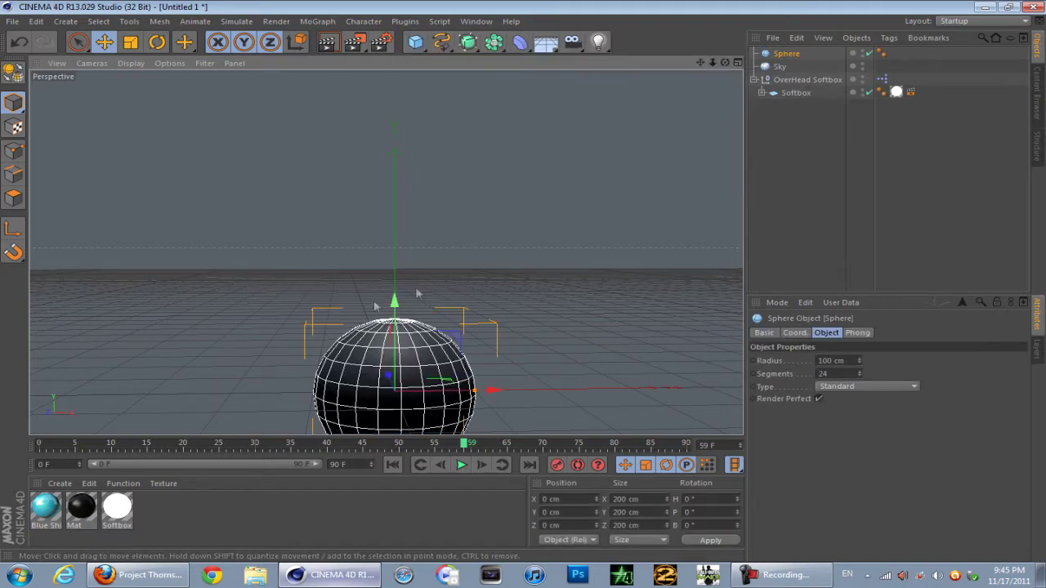
pyautogui.moveTo(394, 302); pyautogui.dragTo(395, 169)
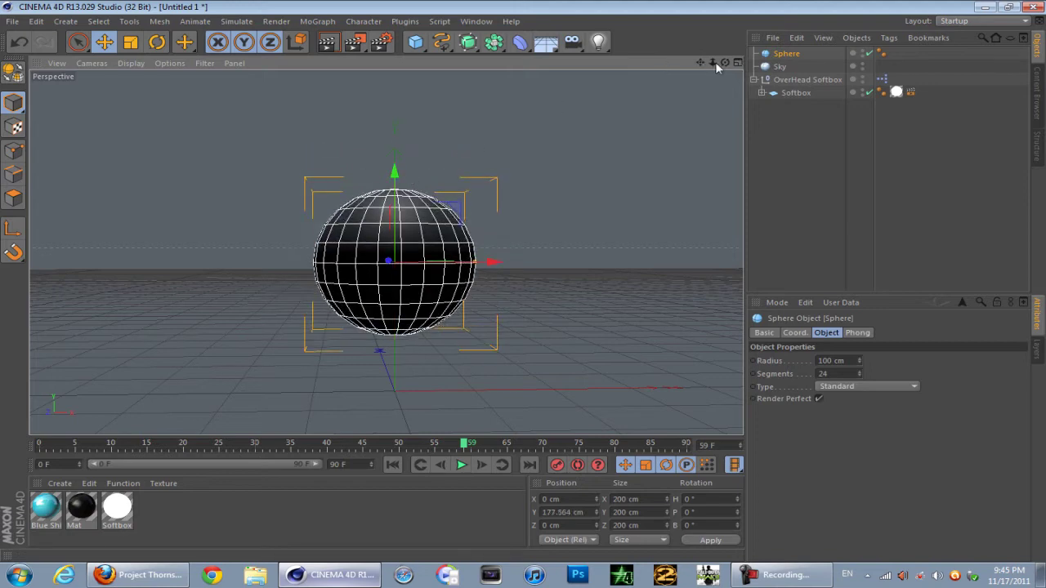
pyautogui.keyDown('alt'); pyautogui.moveTo(385, 253); pyautogui.dragTo(857, 372); pyautogui.keyUp('alt')
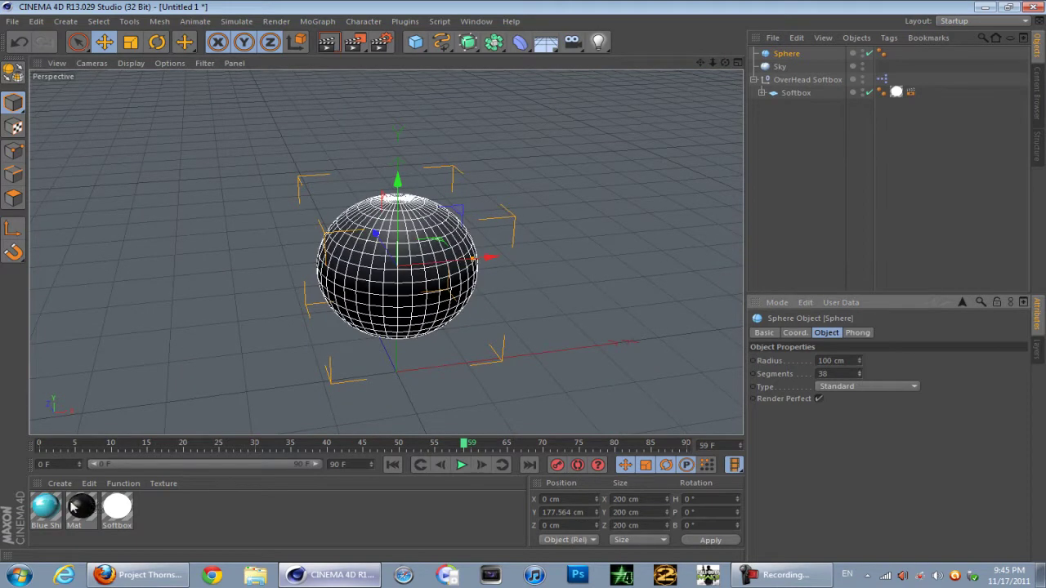
pyautogui.moveTo(46, 506); pyautogui.dragTo(392, 262)
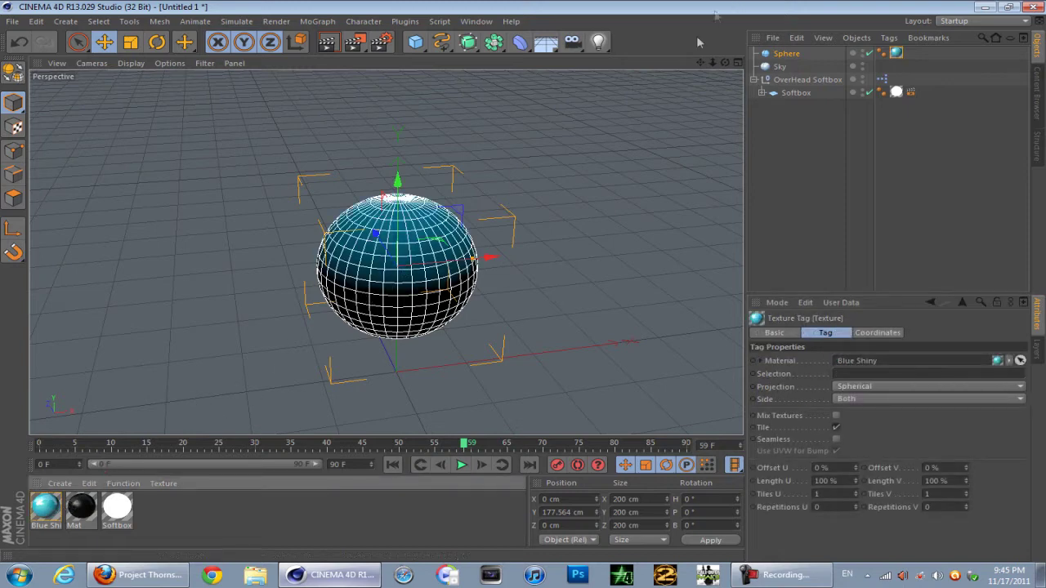
# - Add a cube at Y 214.039 cm and flatten it to a 200 × 24.516 × 200 cm slab
pyautogui.click(415, 42)
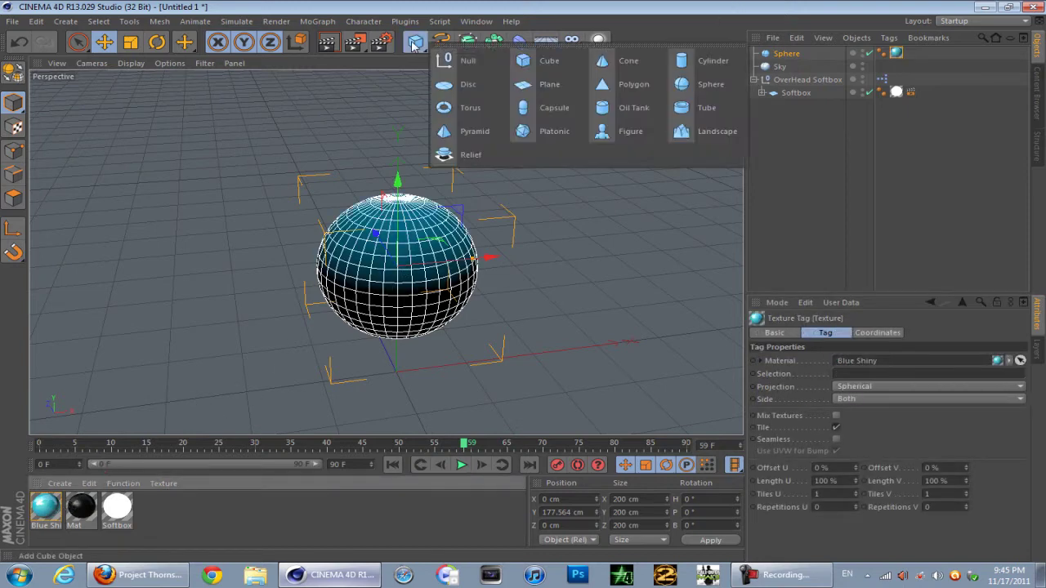
pyautogui.click(535, 65)
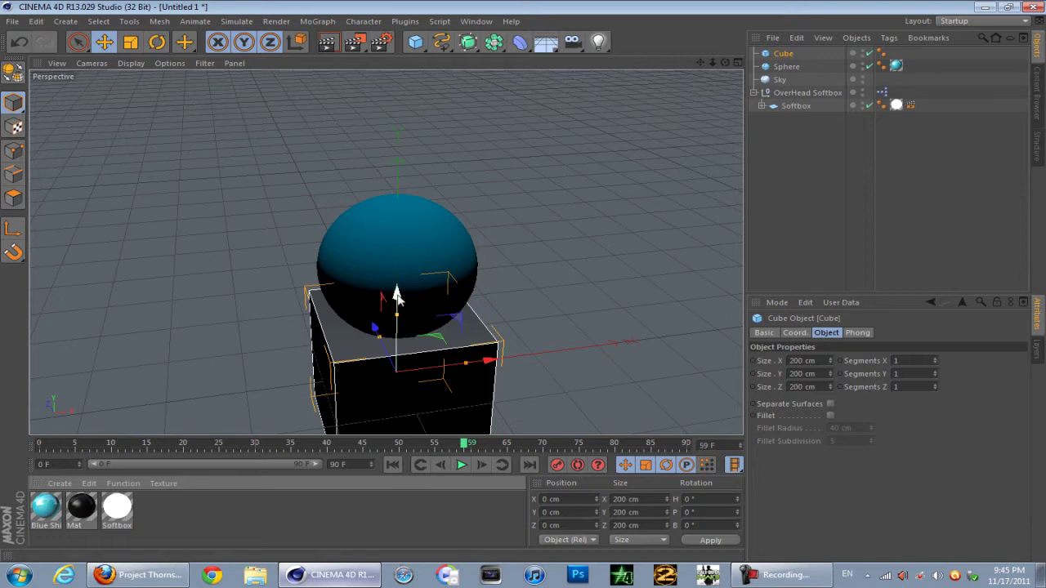
pyautogui.moveTo(397, 297); pyautogui.dragTo(420, 162)
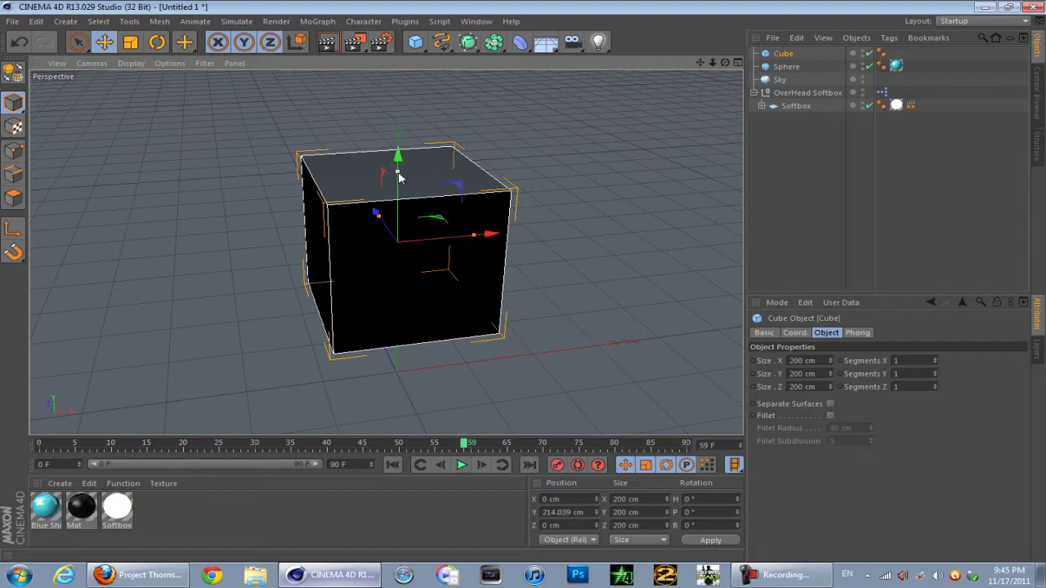
pyautogui.moveTo(398, 173); pyautogui.dragTo(399, 238)
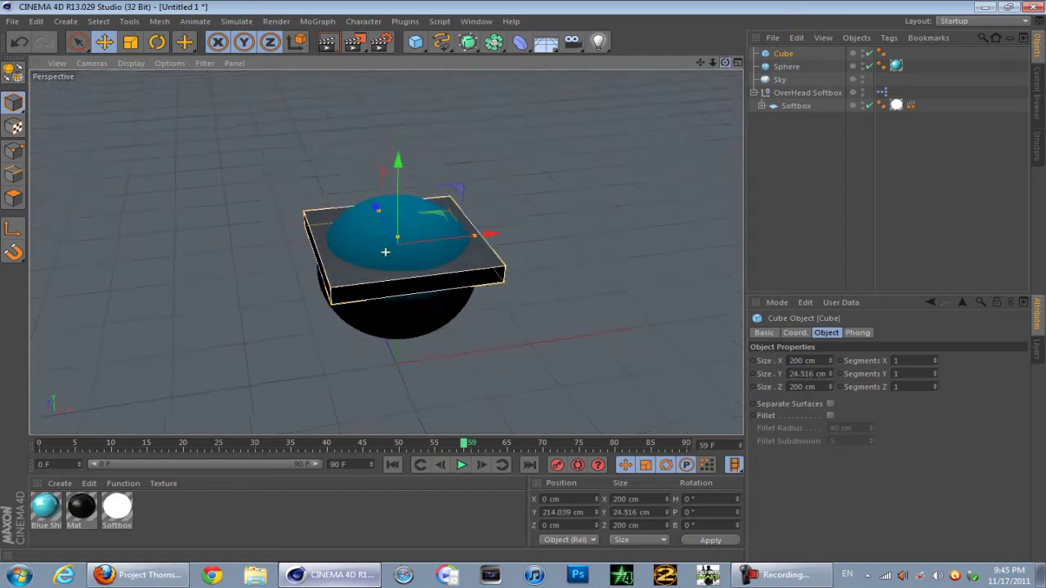
pyautogui.keyDown('alt'); pyautogui.moveTo(384, 220); pyautogui.dragTo(385, 252); pyautogui.keyUp('alt')
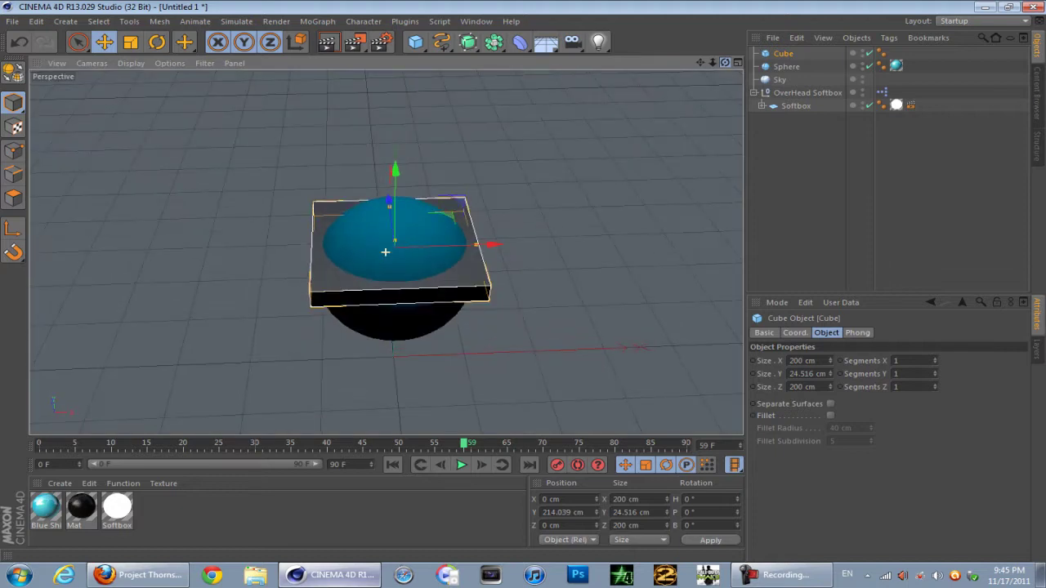
pyautogui.press('t')
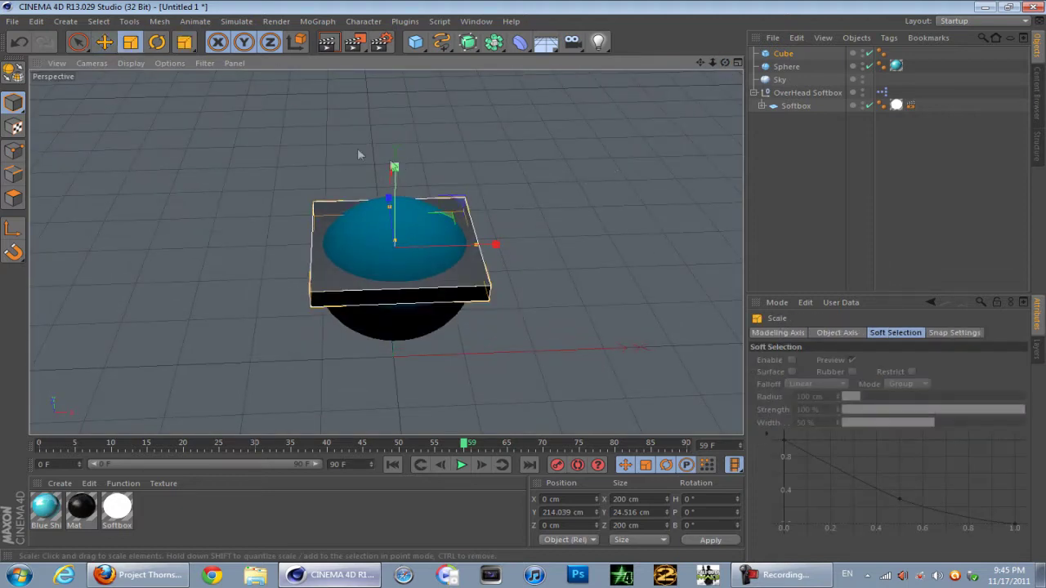
pyautogui.press('e')
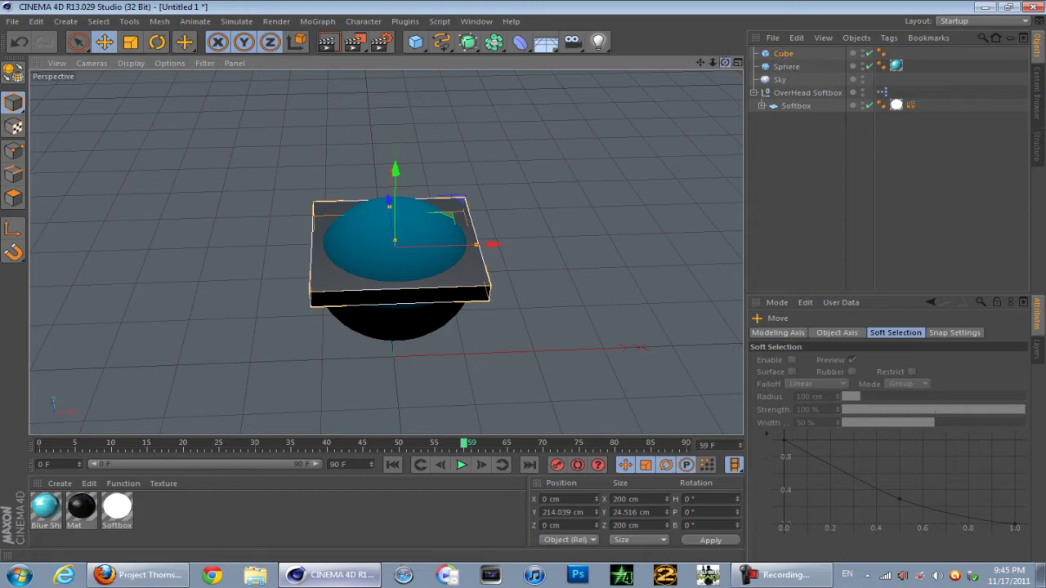
pyautogui.moveTo(724, 63)
pyautogui.mouseDown()
pyautogui.moveTo(724, 107)
pyautogui.moveTo(724, 77)
pyautogui.mouseUp()
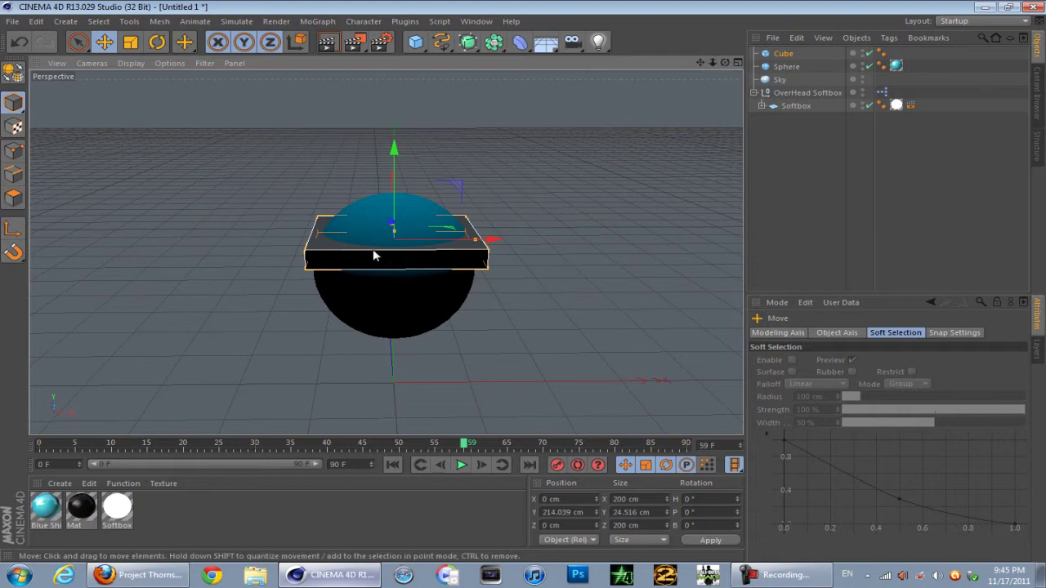
# - Duplicate the cube slab into three copies, Cube.1 to Cube.3
pyautogui.click(786, 56)
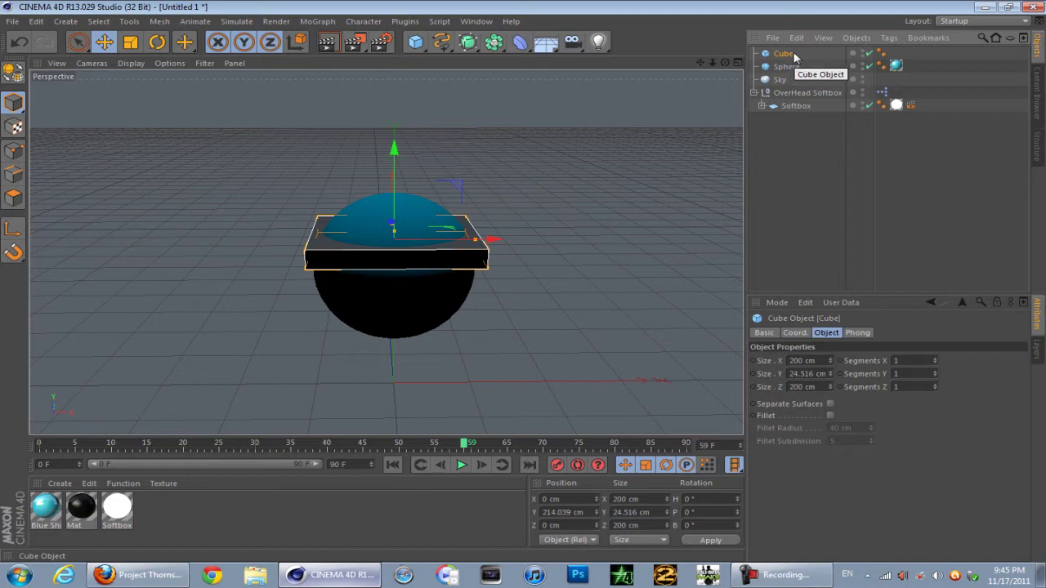
pyautogui.hotkey('ctrl', 'c')
pyautogui.hotkey('ctrl', 'v')
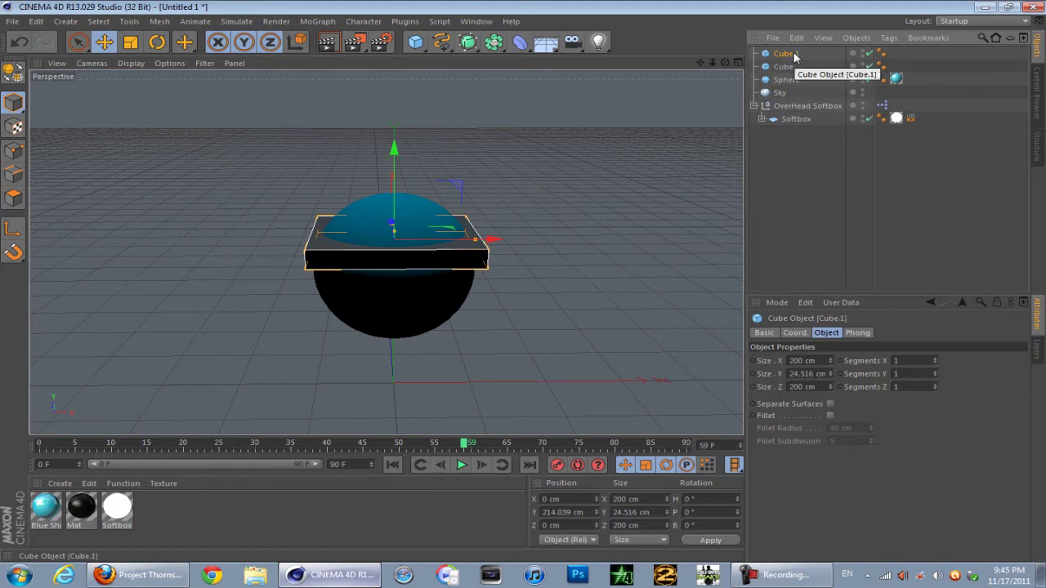
pyautogui.hotkey('ctrl', 'v')
pyautogui.hotkey('ctrl', 'v')
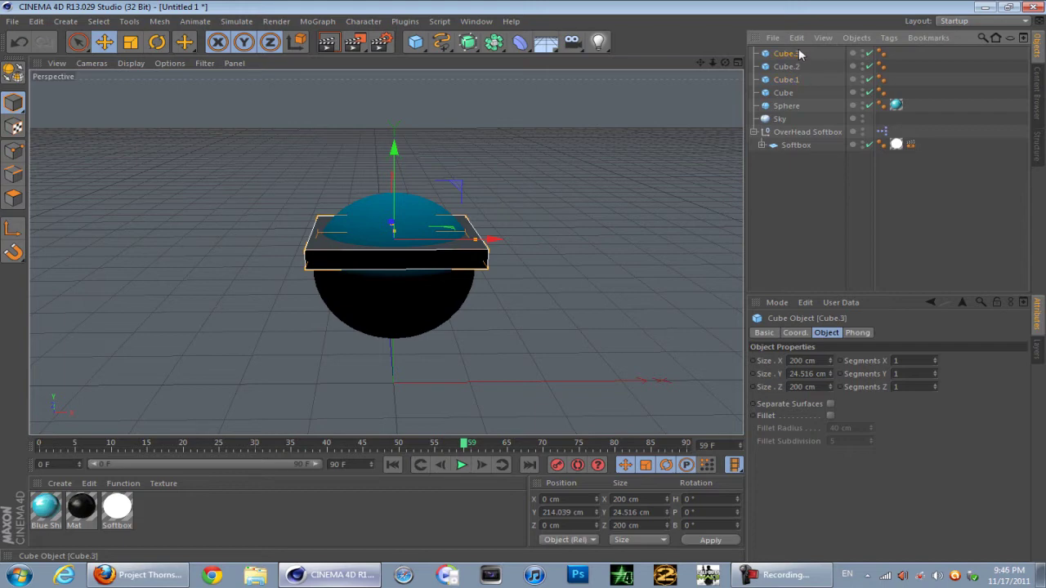
# - Space the four slabs at different heights through the sphere, with Cube.2 at Y 253.33 cm
pyautogui.moveTo(393, 151); pyautogui.dragTo(400, 120)
pyautogui.click(473, 248)
pyautogui.click(786, 53)
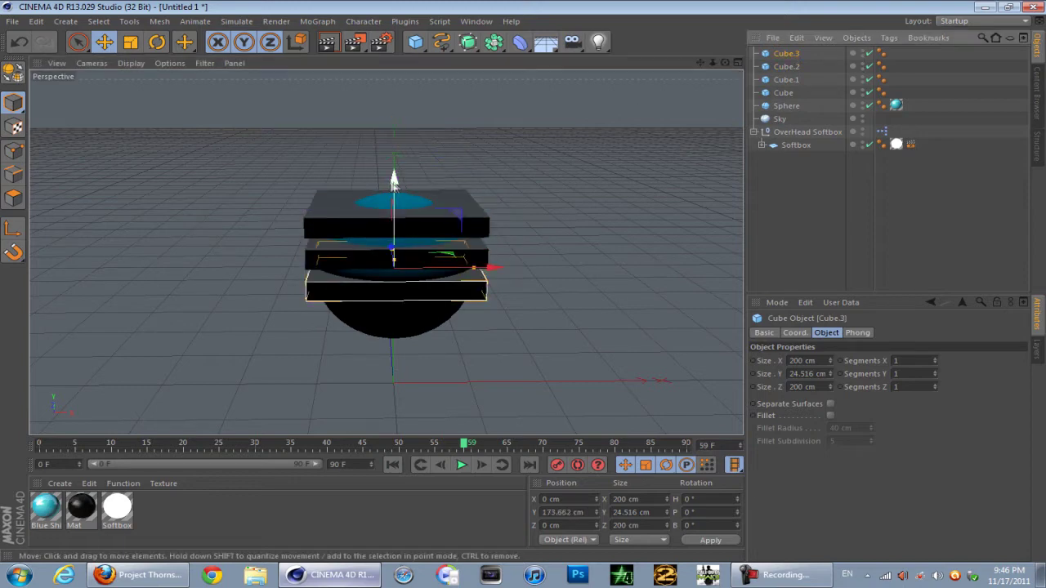
pyautogui.moveTo(393, 178); pyautogui.dragTo(398, 226)
pyautogui.click(783, 93)
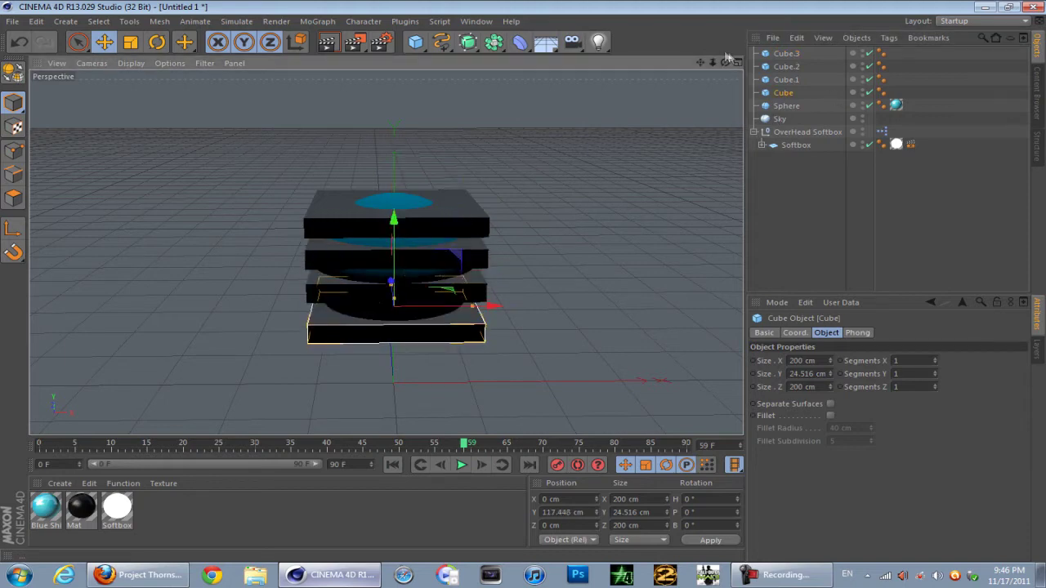
pyautogui.keyDown('alt'); pyautogui.moveTo(310, 294); pyautogui.dragTo(385, 252); pyautogui.keyUp('alt')
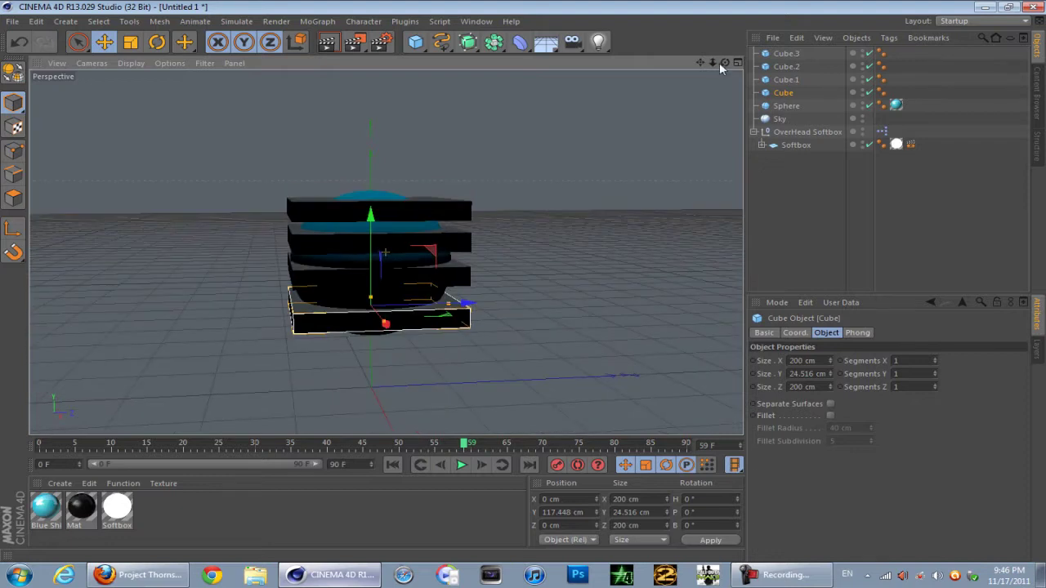
pyautogui.click(436, 210)
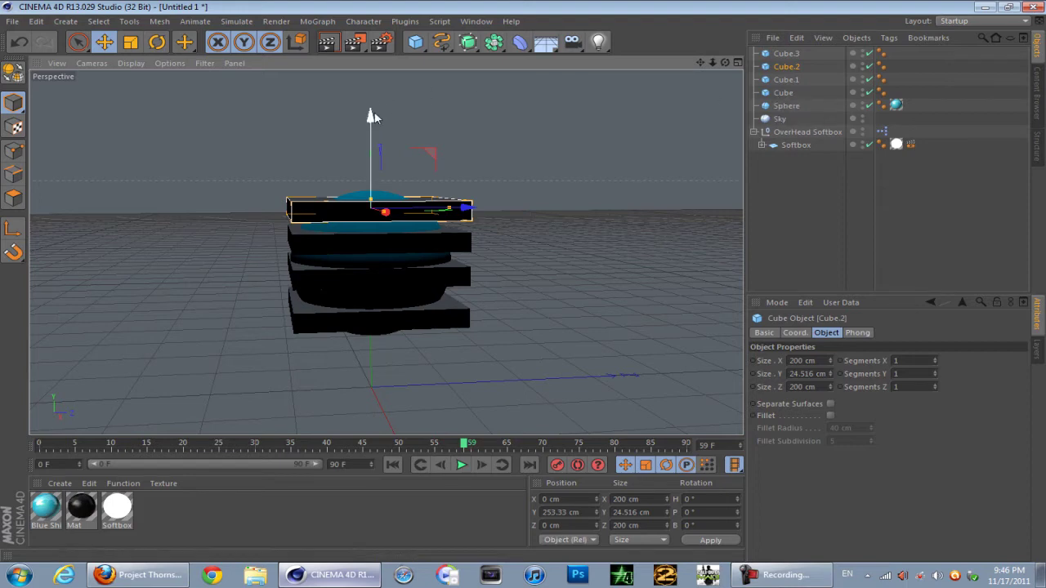
# - Group all four slabs under a null named 'cubes' with Alt+G, raised to Y 184.431 cm
pyautogui.click(786, 95)
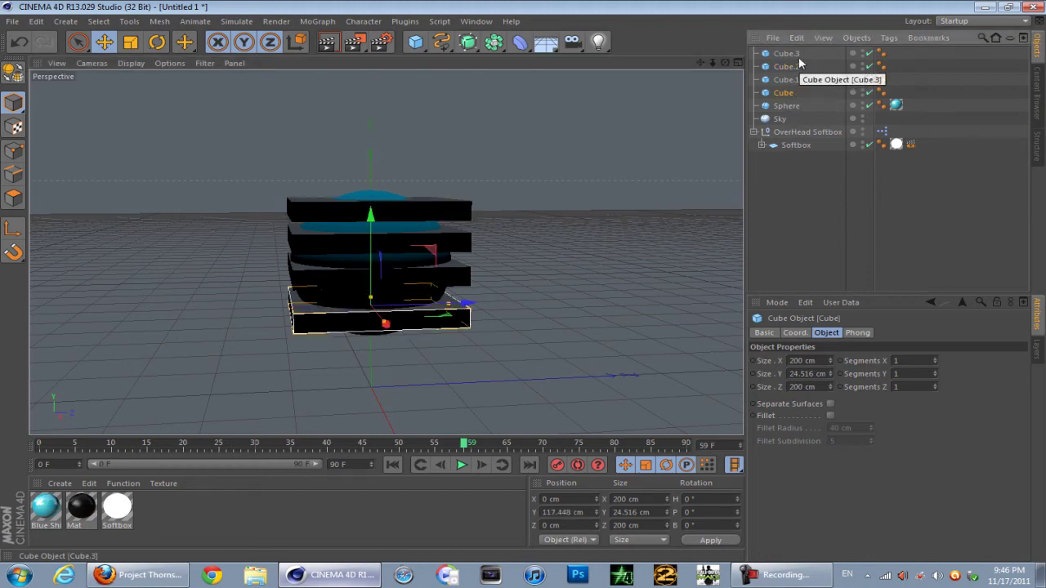
pyautogui.keyDown('shift'); pyautogui.click(786, 54); pyautogui.keyUp('shift')
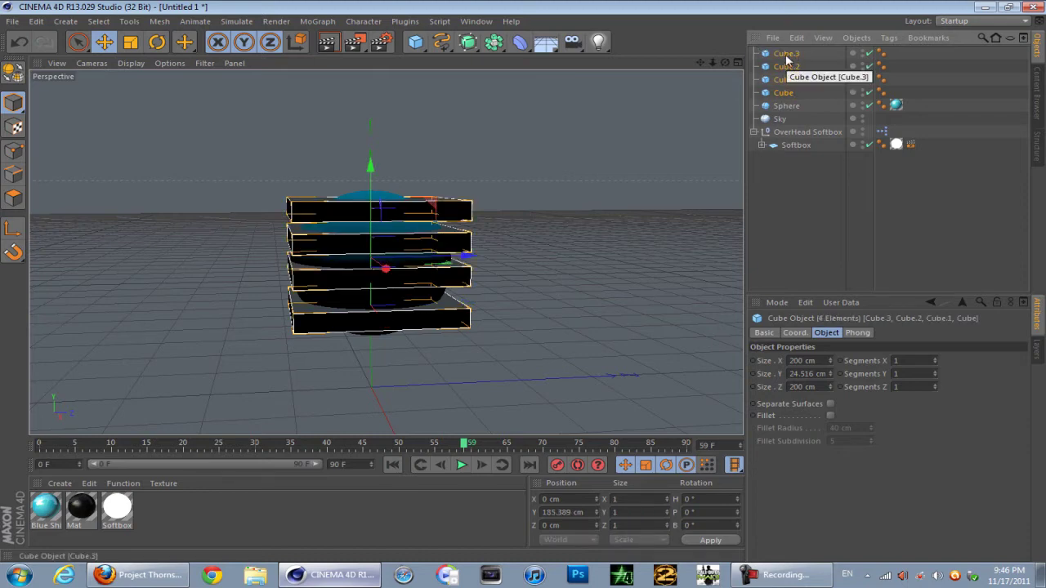
pyautogui.hotkey('alt', 'g')
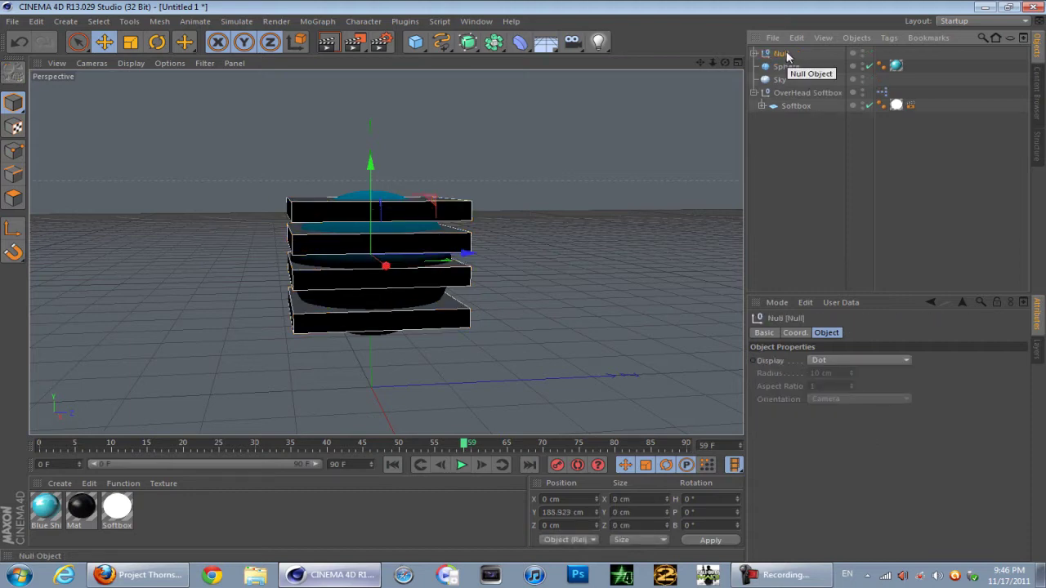
pyautogui.doubleClick(782, 53)
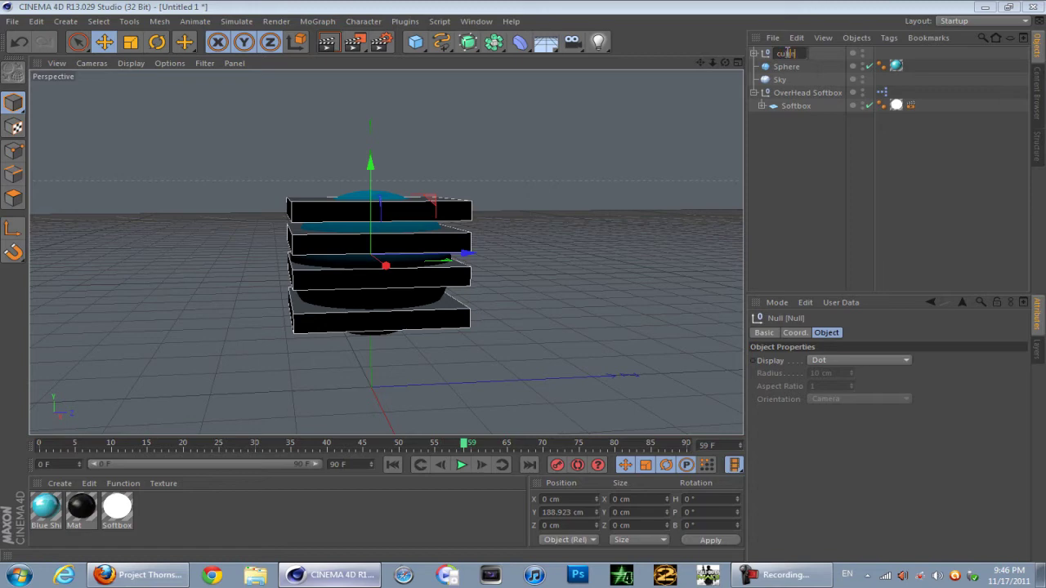
pyautogui.press('Return')
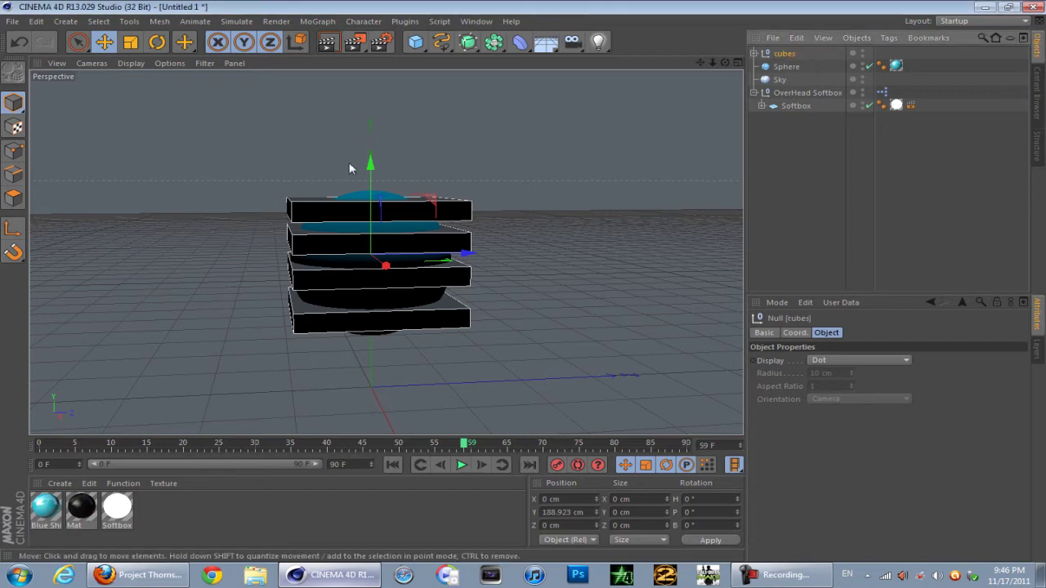
pyautogui.moveTo(369, 163)
pyautogui.mouseDown()
pyautogui.moveTo(384, 81)
pyautogui.moveTo(360, 150)
pyautogui.moveTo(363, 91)
pyautogui.moveTo(364, 251)
pyautogui.moveTo(367, 110)
pyautogui.moveTo(369, 171)
pyautogui.mouseUp()
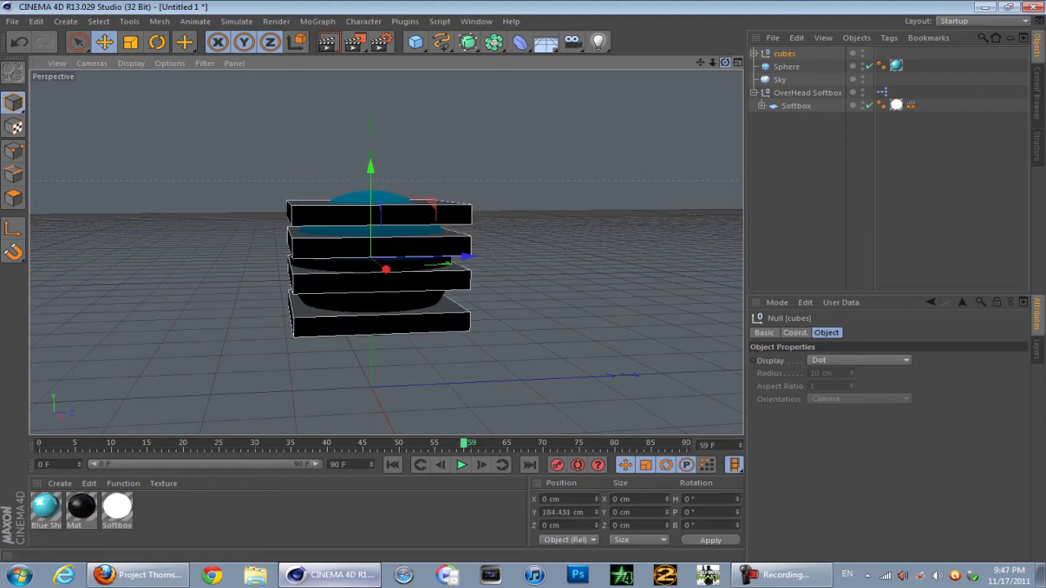
# - Nudge the cubes group to Y 188.823 cm and add a Boole object set to A subtract B
pyautogui.moveTo(385, 252)
pyautogui.keyDown('alt'); pyautogui.mouseDown()
pyautogui.moveTo(385, 204)
pyautogui.moveTo(385, 253)
pyautogui.mouseUp(); pyautogui.keyUp('alt')
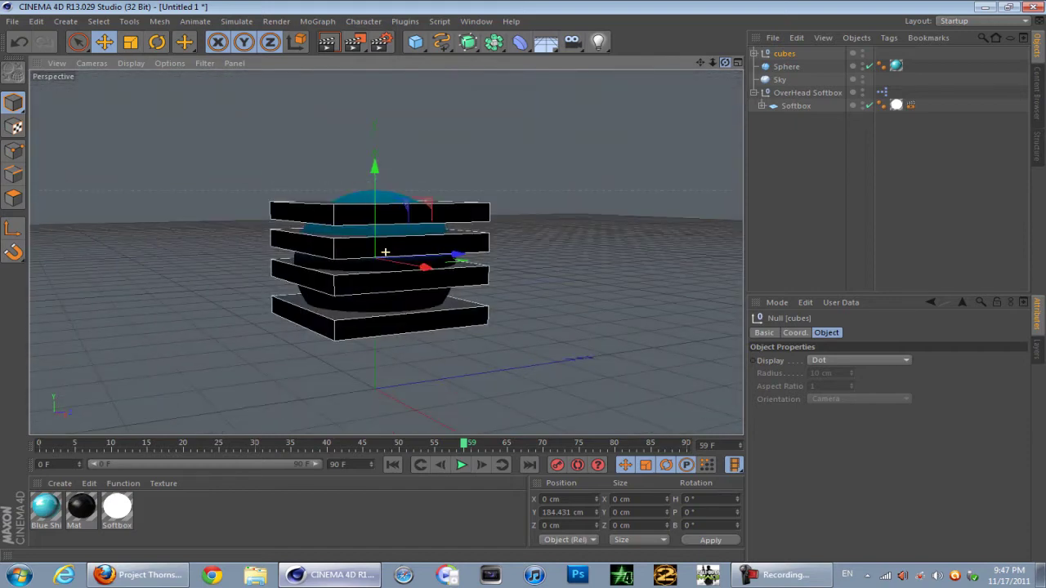
pyautogui.moveTo(375, 169); pyautogui.dragTo(375, 169)
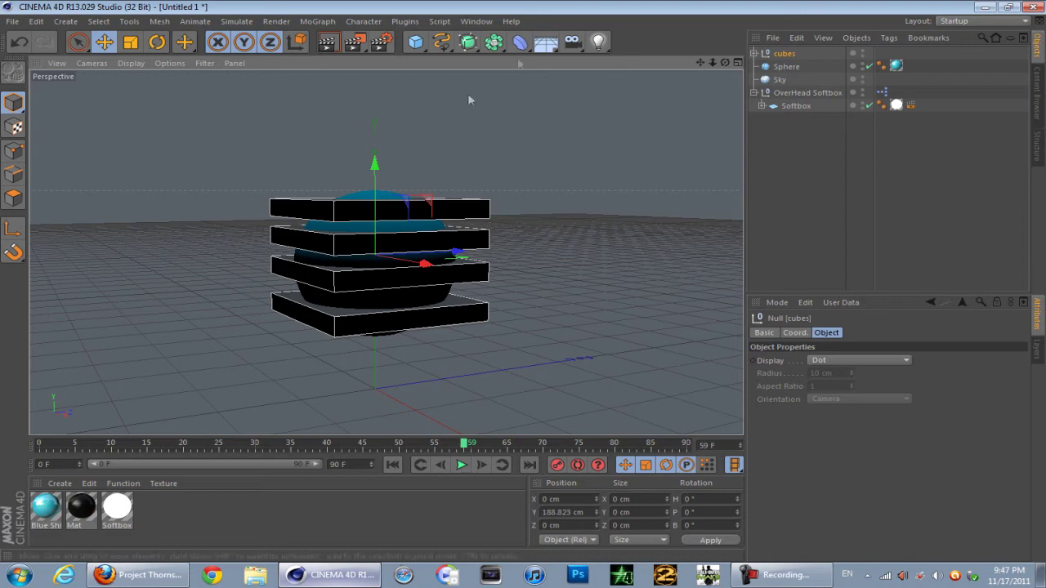
pyautogui.click(493, 42)
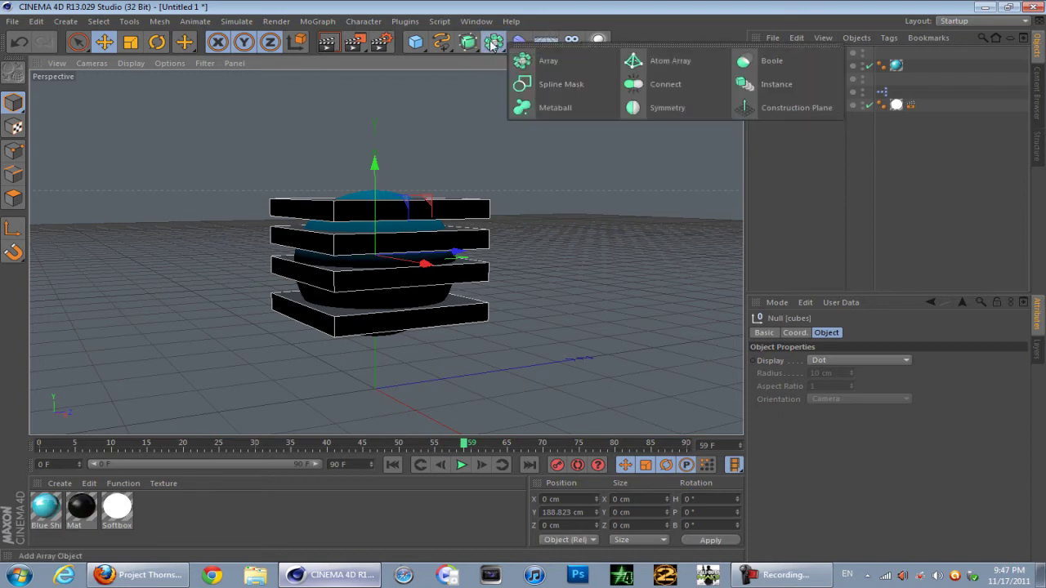
pyautogui.click(752, 62)
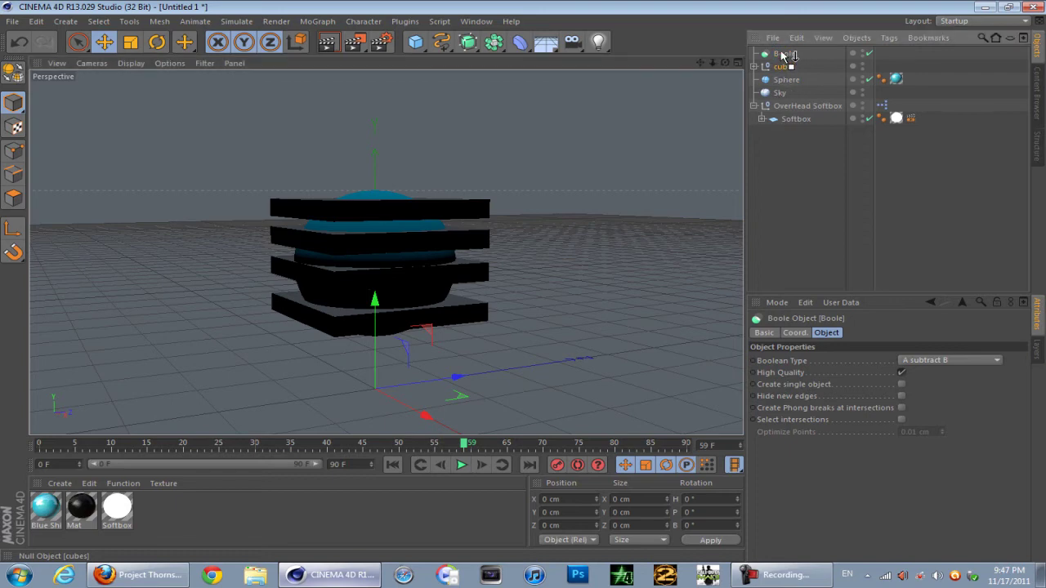
# - Nest Sphere and cubes inside the Boole, move cubes to Y 181.644 cm, and render a preview
pyautogui.moveTo(785, 54); pyautogui.dragTo(786, 55)
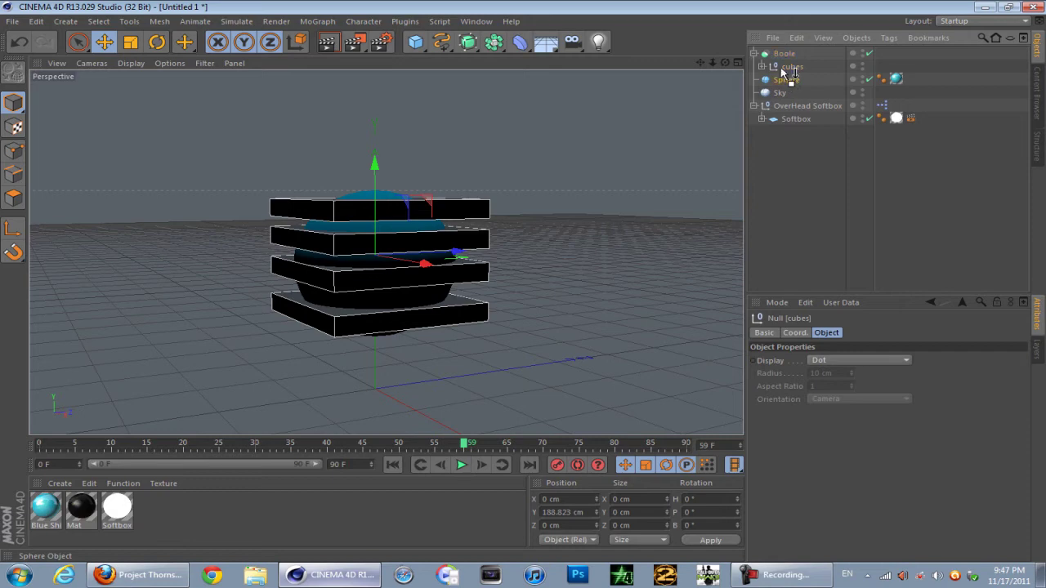
pyautogui.moveTo(784, 54); pyautogui.dragTo(782, 55)
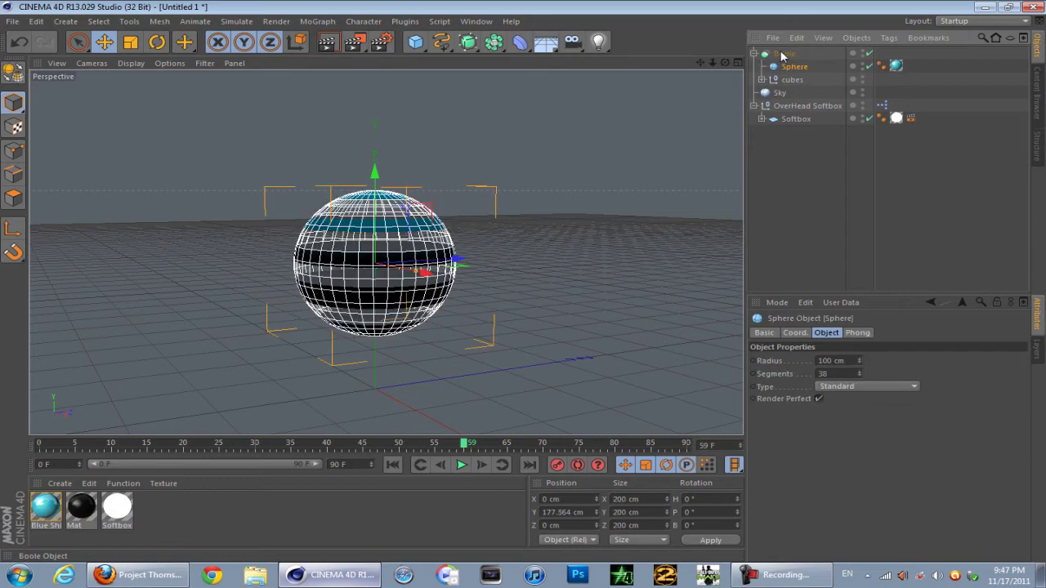
pyautogui.click(791, 79)
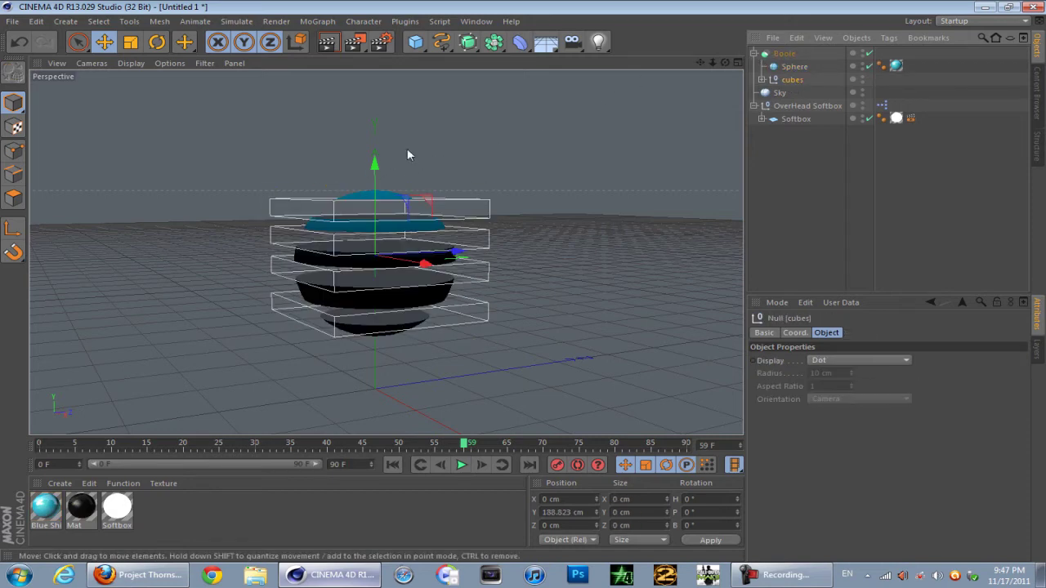
pyautogui.moveTo(374, 165)
pyautogui.mouseDown()
pyautogui.moveTo(394, 69)
pyautogui.moveTo(411, 89)
pyautogui.moveTo(377, 200)
pyautogui.moveTo(388, 107)
pyautogui.moveTo(378, 241)
pyautogui.moveTo(368, 122)
pyautogui.moveTo(368, 171)
pyautogui.mouseUp()
pyautogui.click(327, 41)
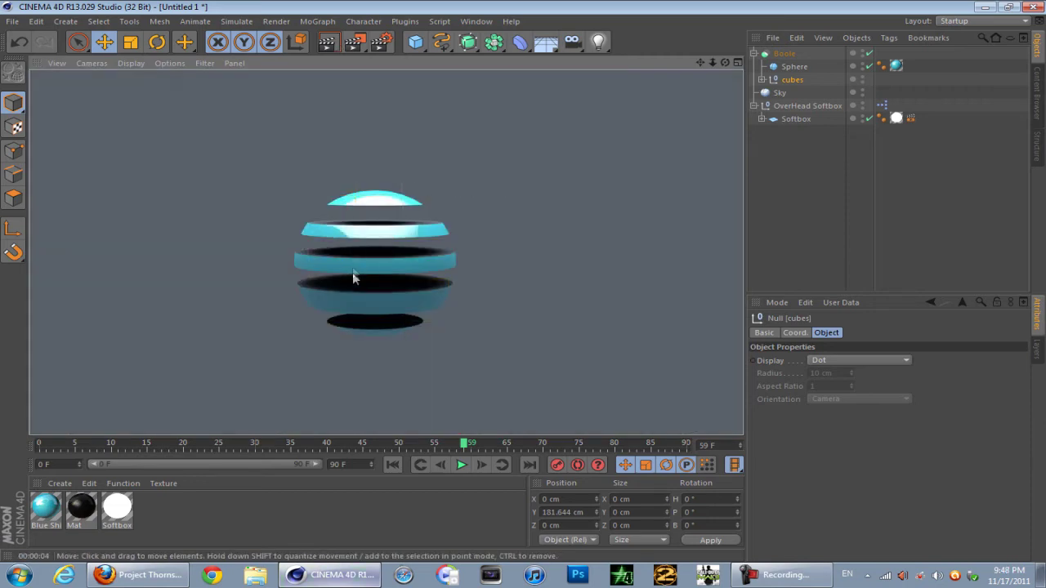
pyautogui.click(791, 82)
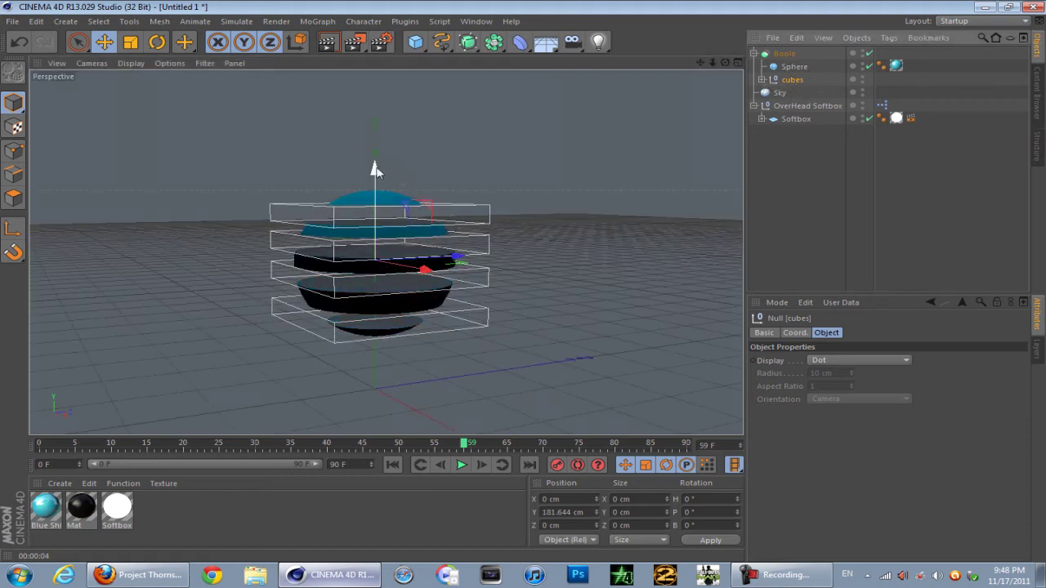
pyautogui.moveTo(374, 172); pyautogui.dragTo(374, 25)
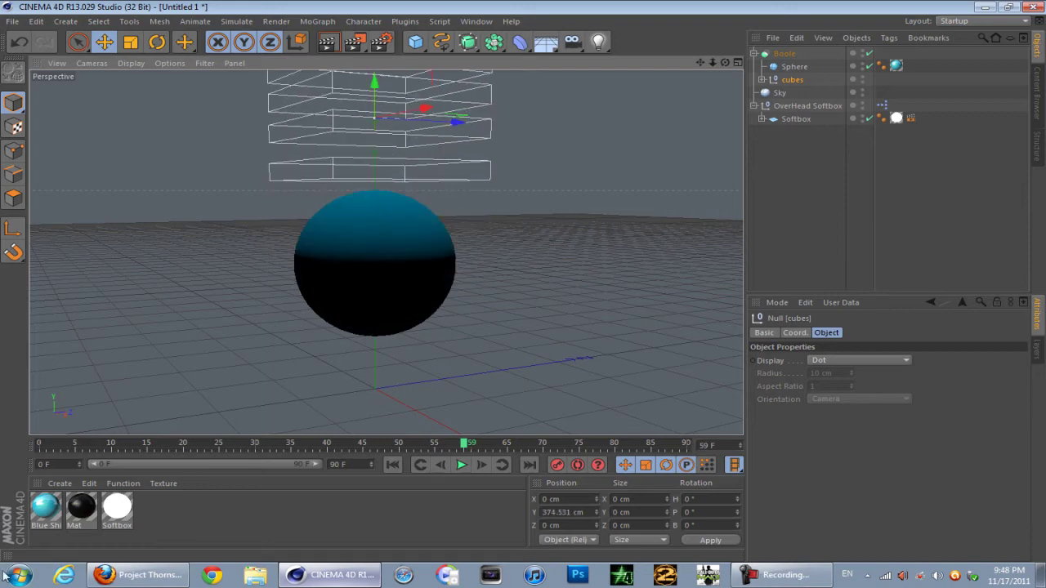
# - Keyframe the cubes group from Y 374.531 cm at frame 0 to -18.682 cm at frame 60, then play
pyautogui.click(37, 445)
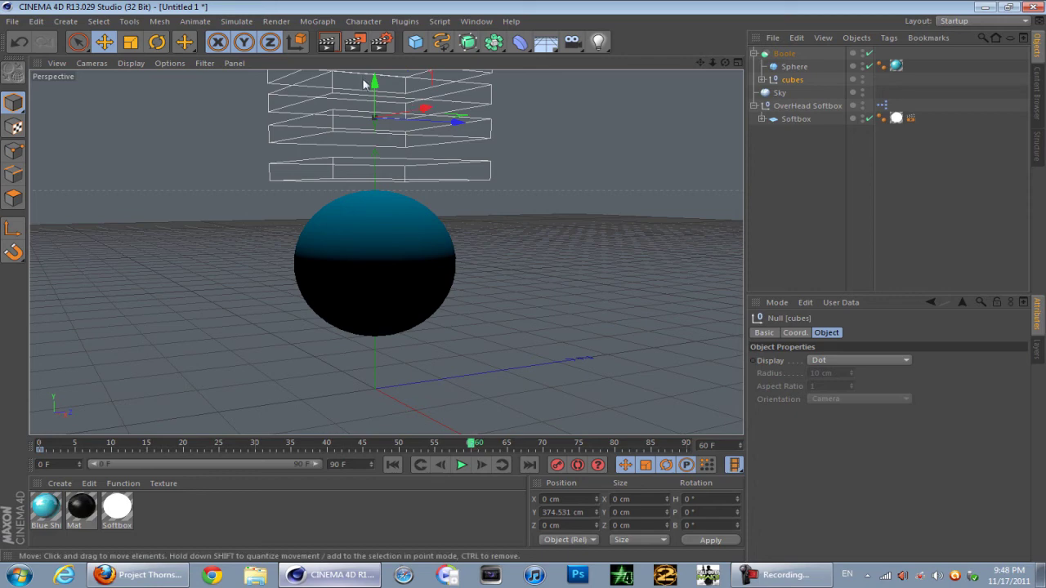
pyautogui.moveTo(373, 82); pyautogui.dragTo(351, 371)
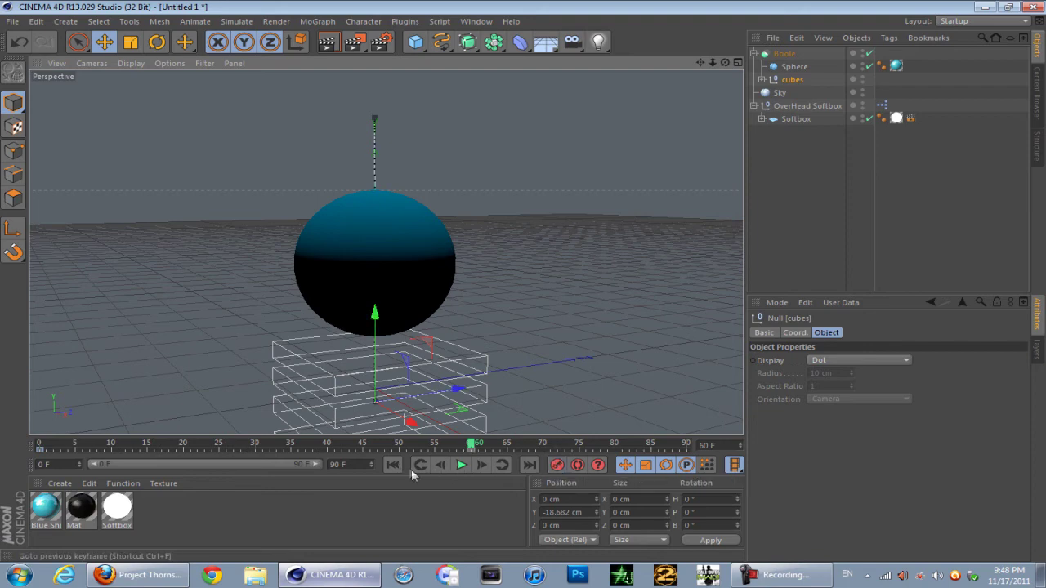
pyautogui.click(393, 464)
pyautogui.click(464, 464)
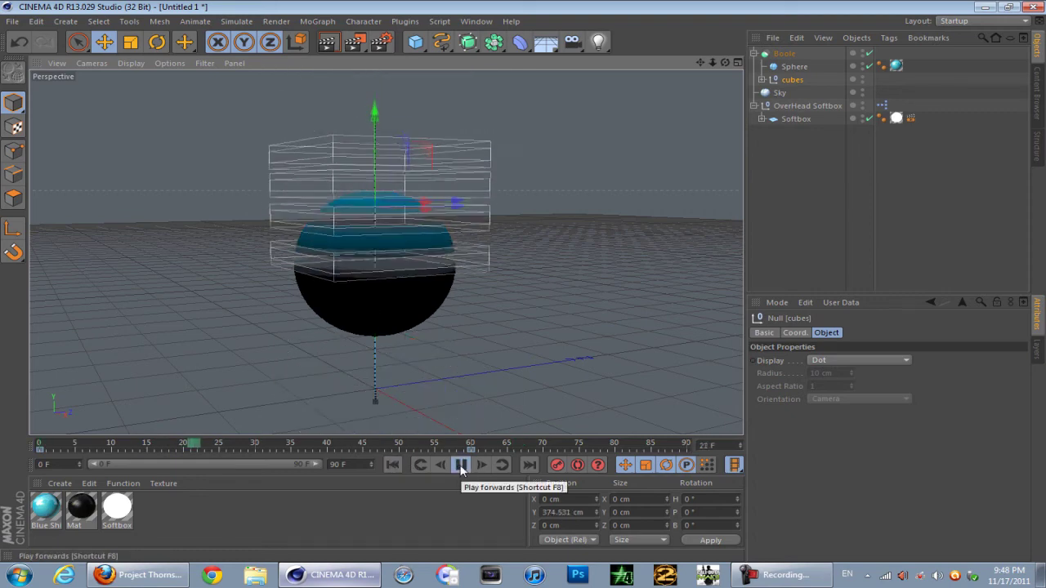
# - Replay the animation from frame 0 to watch the cubes sweep down through the sphere, then stop
pyautogui.click(809, 578)
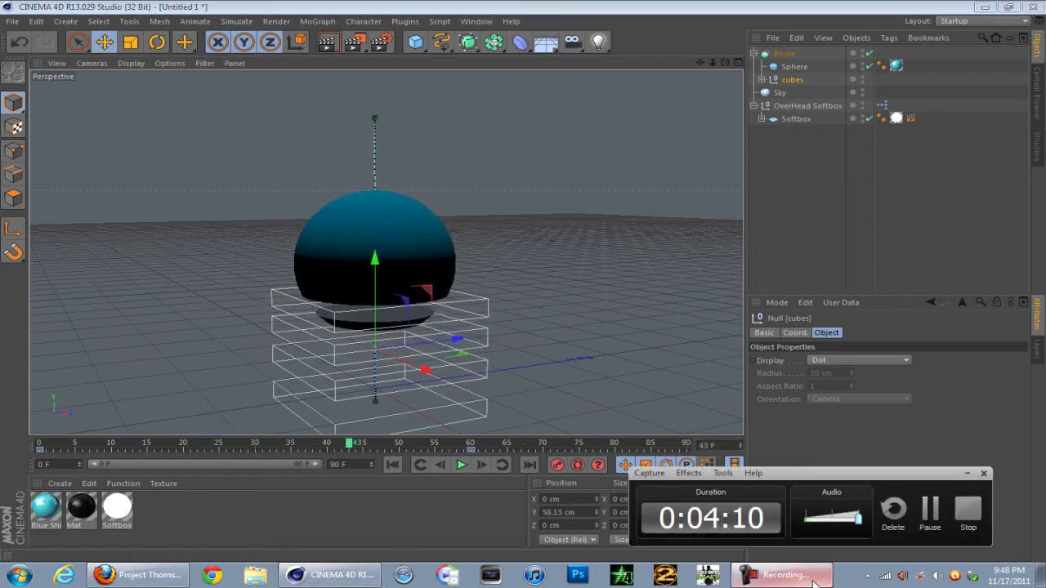
pyautogui.click(809, 579)
pyautogui.moveTo(374, 258); pyautogui.dragTo(402, 264)
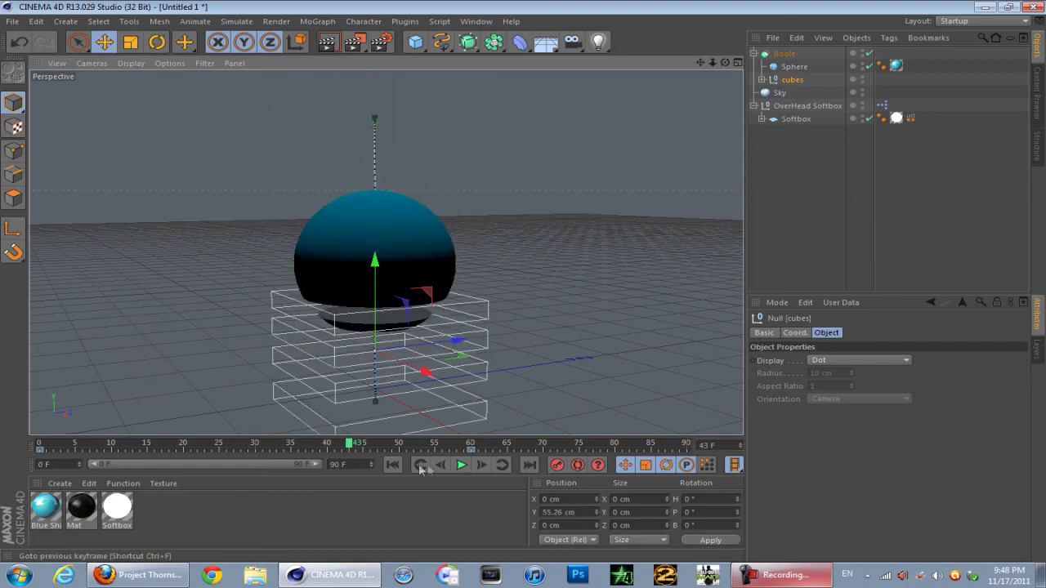
pyautogui.click(392, 464)
pyautogui.click(461, 464)
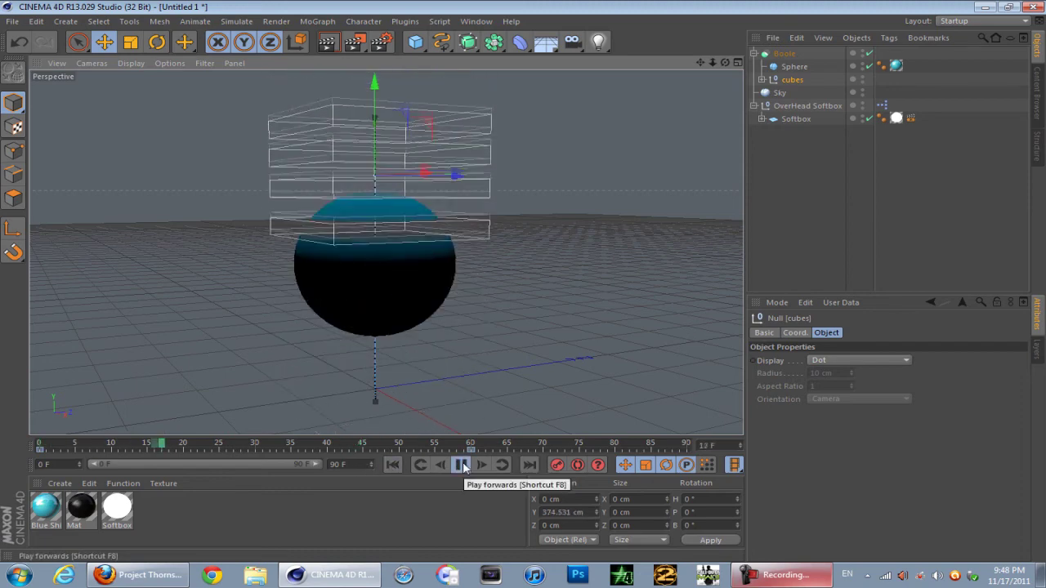
pyautogui.click(462, 464)
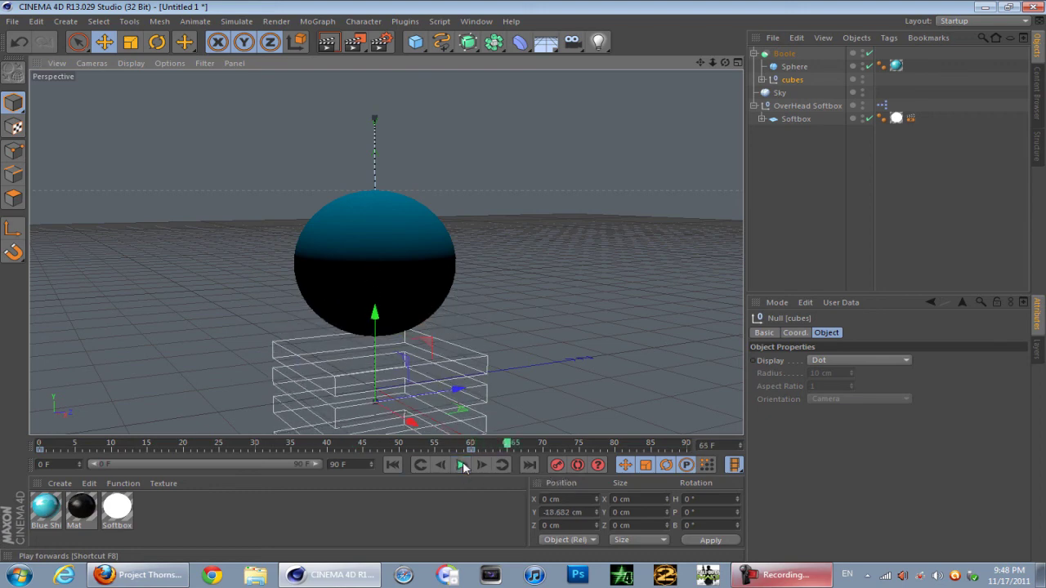